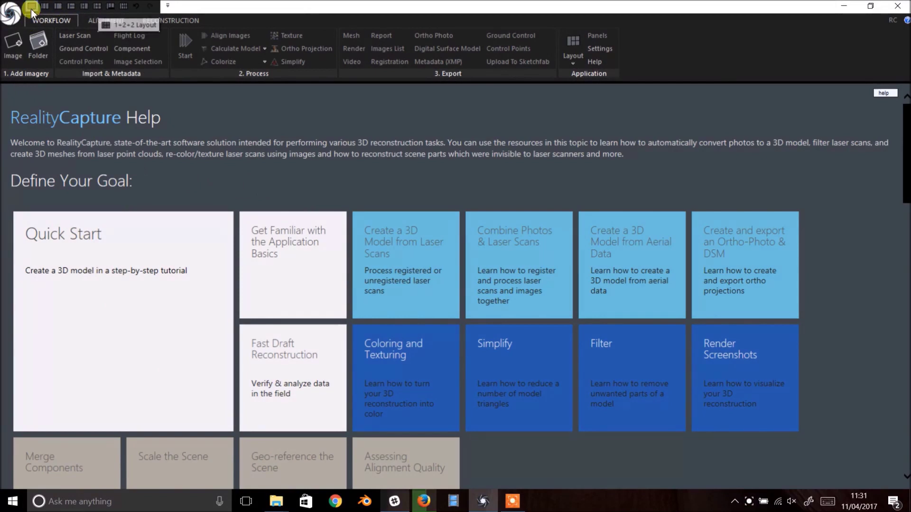
# Close the help page and use a 1+1 layout with the 2Ds image list beside a 3D view
pyautogui.click(57, 6)
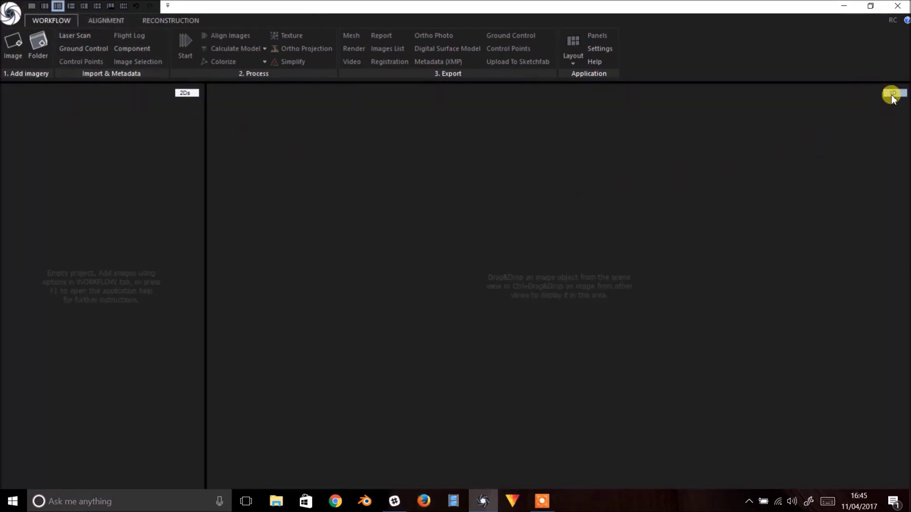
pyautogui.click(892, 93)
pyautogui.click(894, 119)
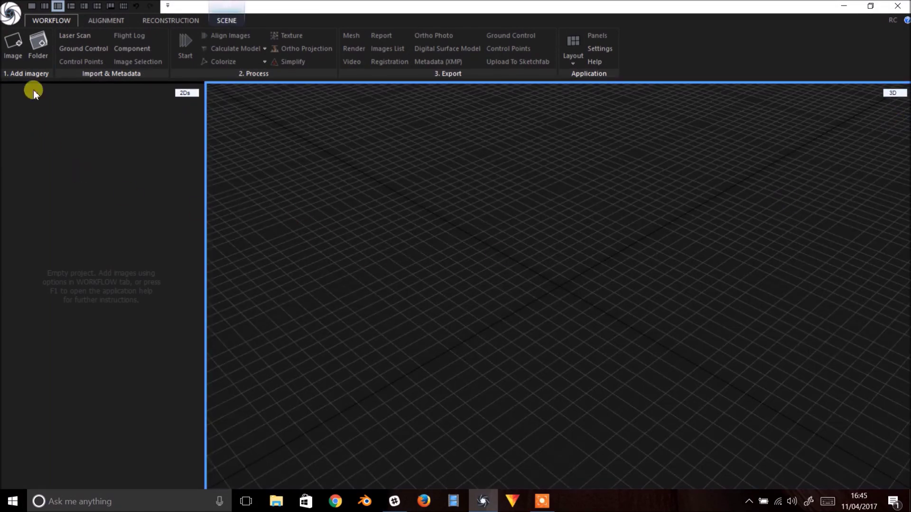
# Add the photos IMG_6054 through IMG_6262 as imagery in the project
pyautogui.click(12, 50)
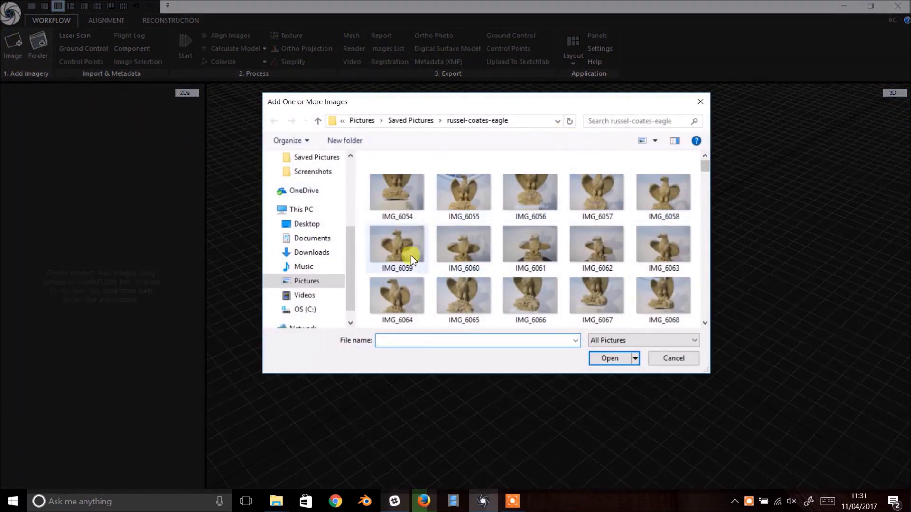
pyautogui.scroll(2, 350, 254)
pyautogui.scroll(-2, 350, 254)
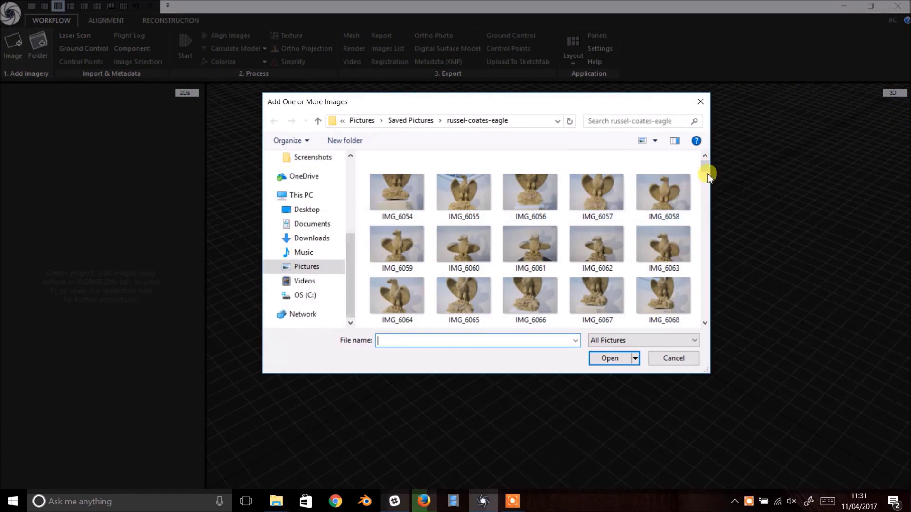
pyautogui.click(414, 196)
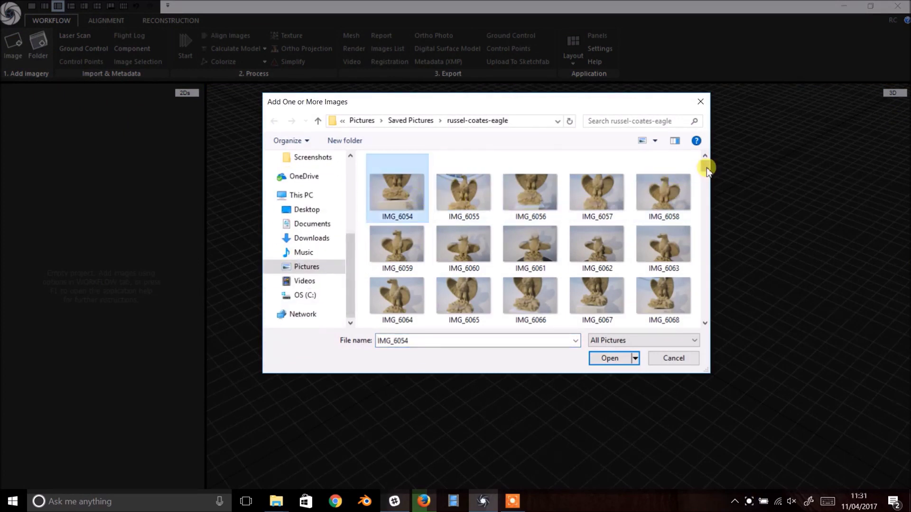
pyautogui.moveTo(707, 167); pyautogui.dragTo(679, 321)
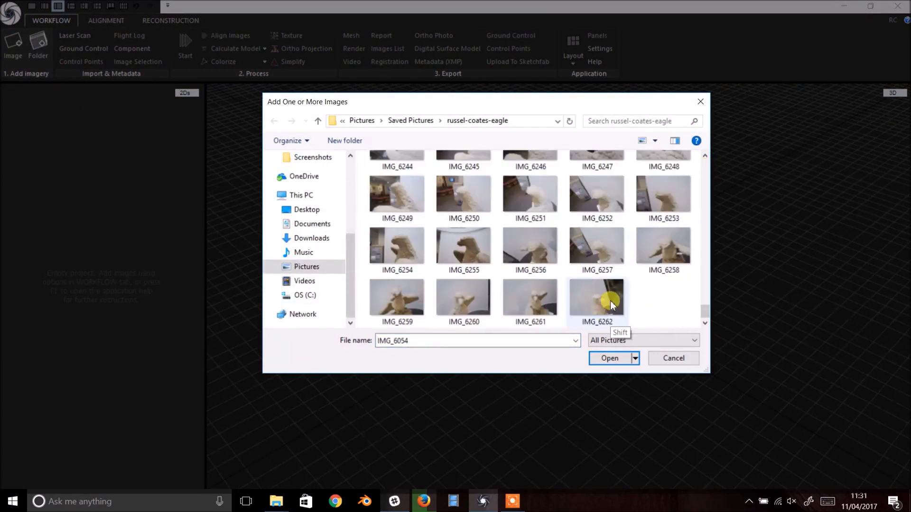
pyautogui.keyDown('shift'); pyautogui.click(611, 304); pyautogui.keyUp('shift')
pyautogui.click(609, 359)
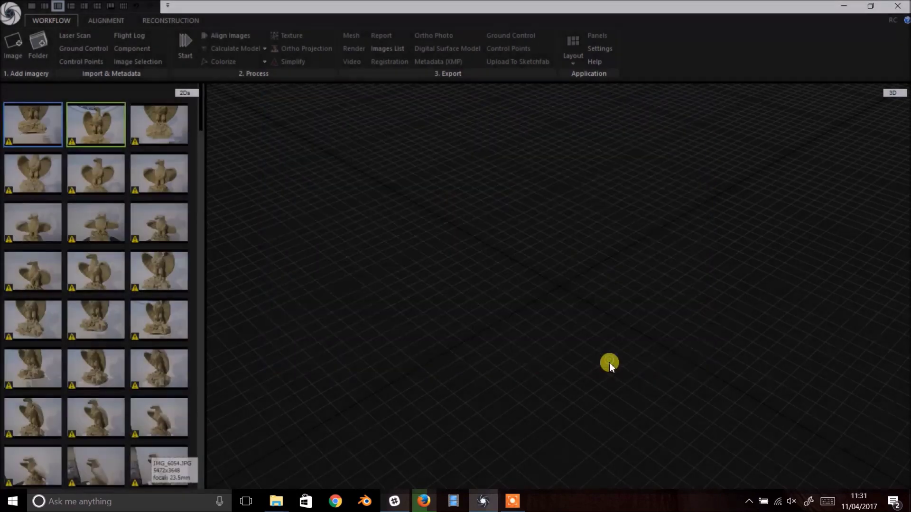
pyautogui.click(109, 21)
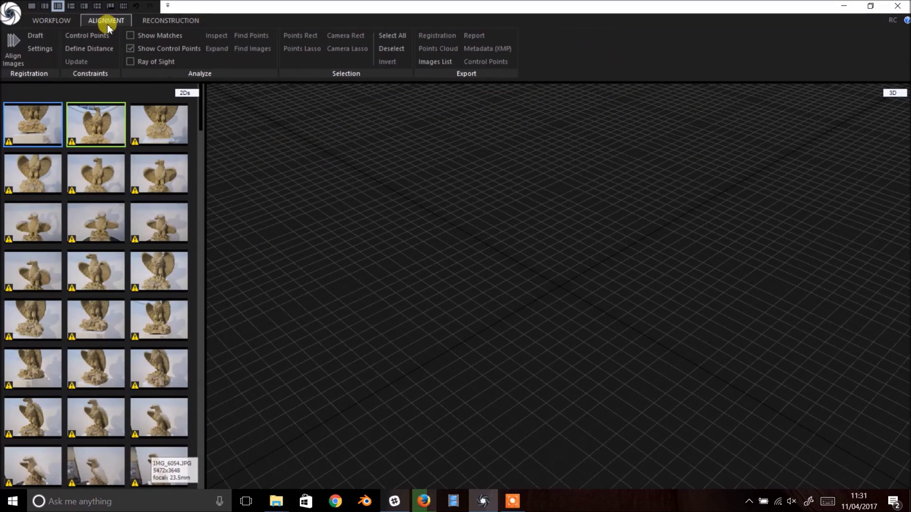
# Run Align Images, clear the image selection, and orbit the sparse eagle point cloud
pyautogui.click(13, 50)
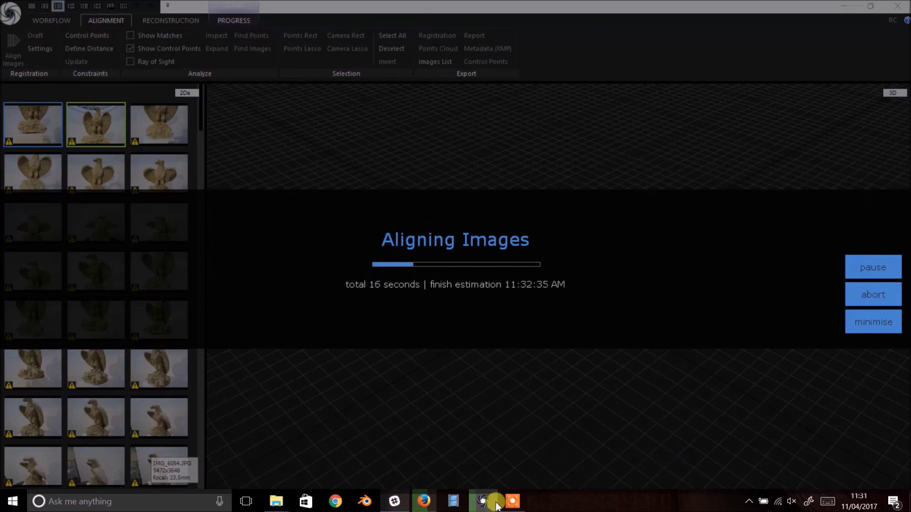
pyautogui.click(512, 501)
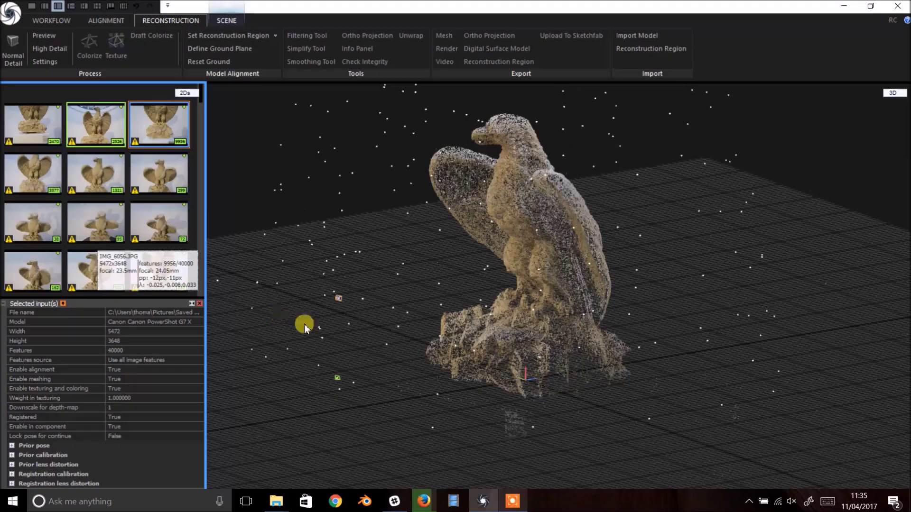
pyautogui.click(435, 291)
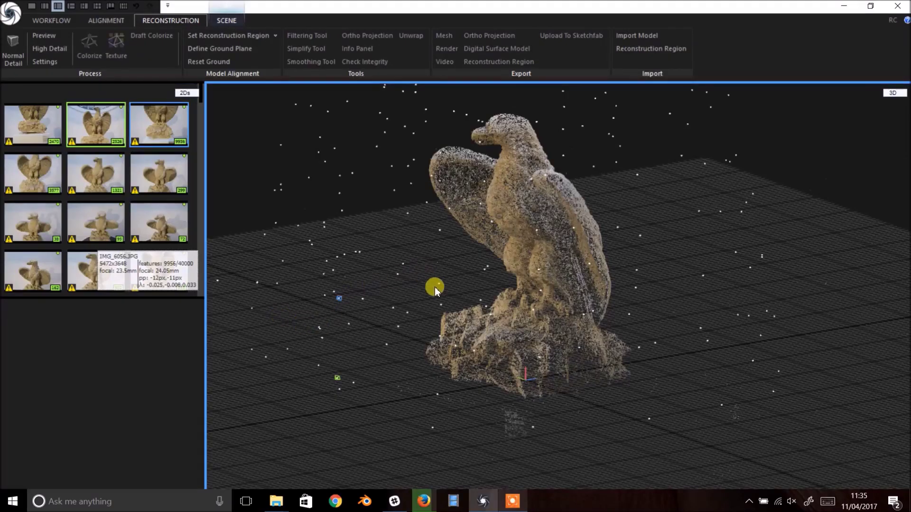
pyautogui.moveTo(505, 331)
pyautogui.mouseDown()
pyautogui.moveTo(519, 347)
pyautogui.moveTo(602, 326)
pyautogui.moveTo(348, 343)
pyautogui.moveTo(557, 317)
pyautogui.moveTo(522, 342)
pyautogui.moveTo(480, 332)
pyautogui.moveTo(488, 322)
pyautogui.moveTo(469, 326)
pyautogui.moveTo(489, 370)
pyautogui.moveTo(512, 345)
pyautogui.mouseUp()
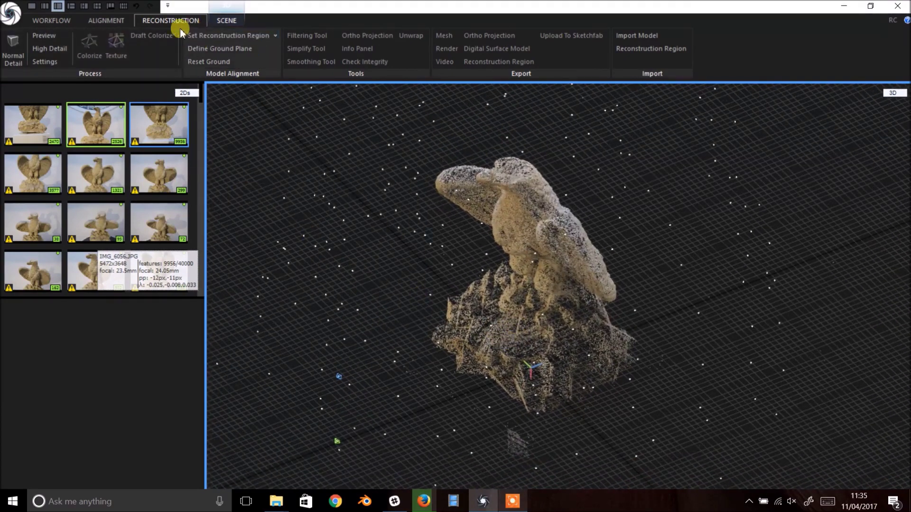
pyautogui.click(226, 20)
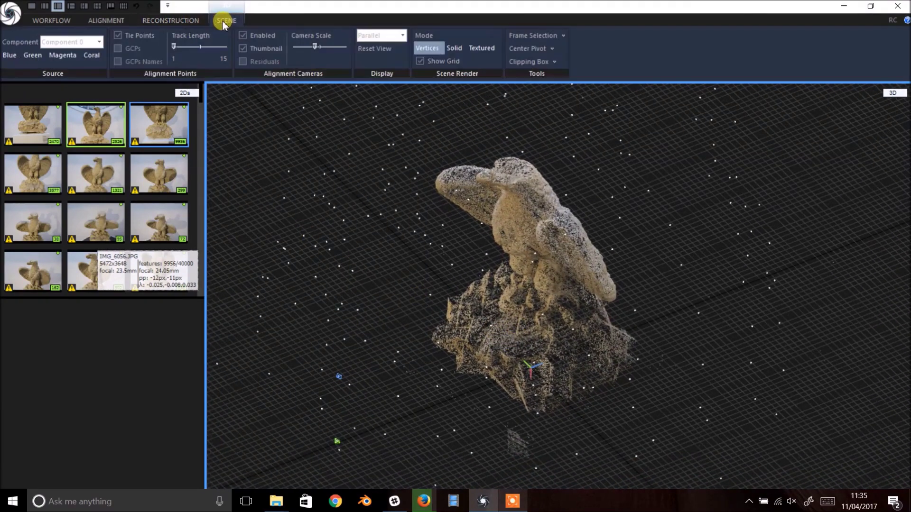
pyautogui.click(386, 36)
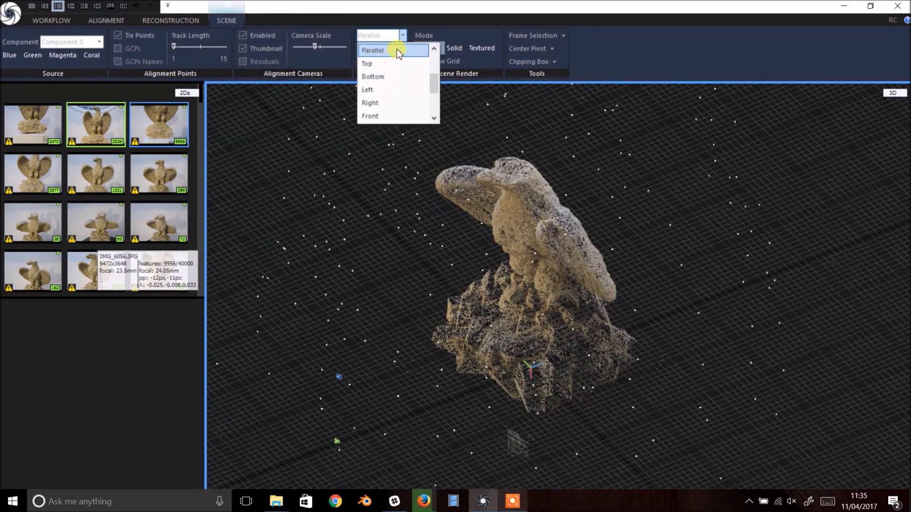
pyautogui.click(394, 51)
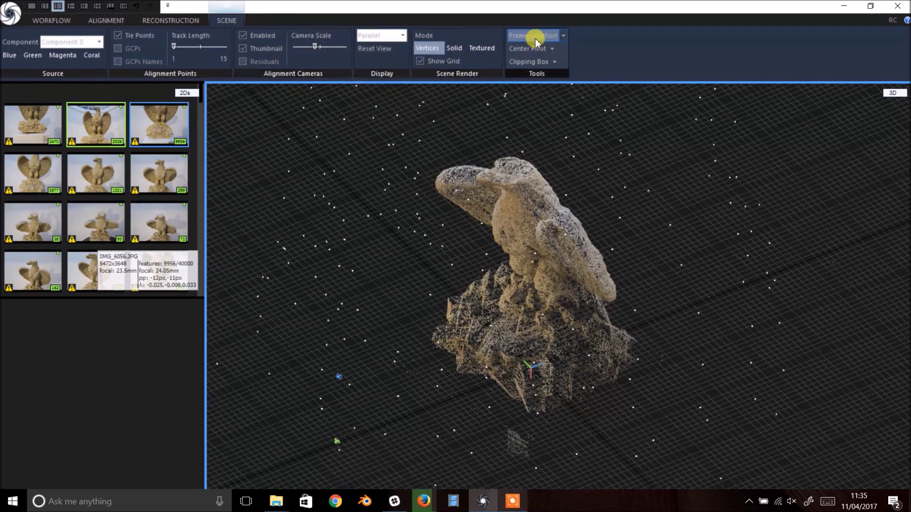
pyautogui.click(172, 22)
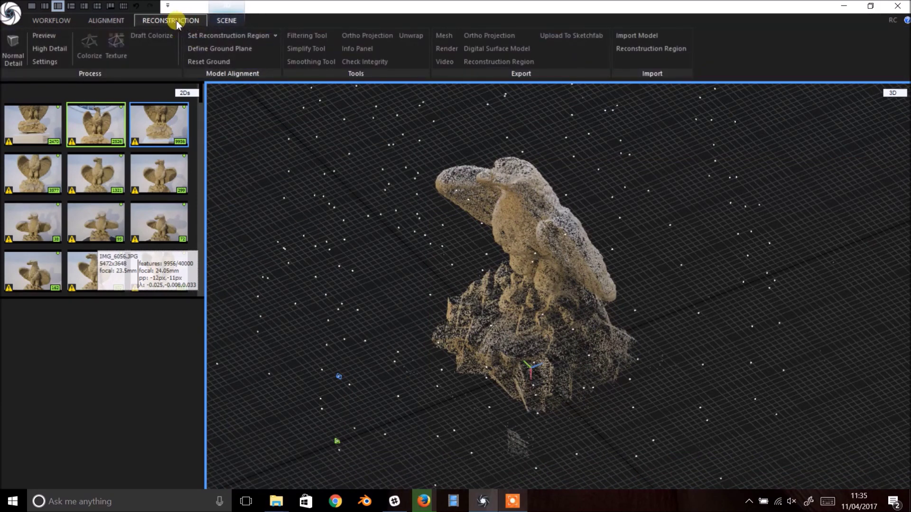
# Draw a reconstruction region on the ground around the eagle and view it from the front
pyautogui.click(209, 36)
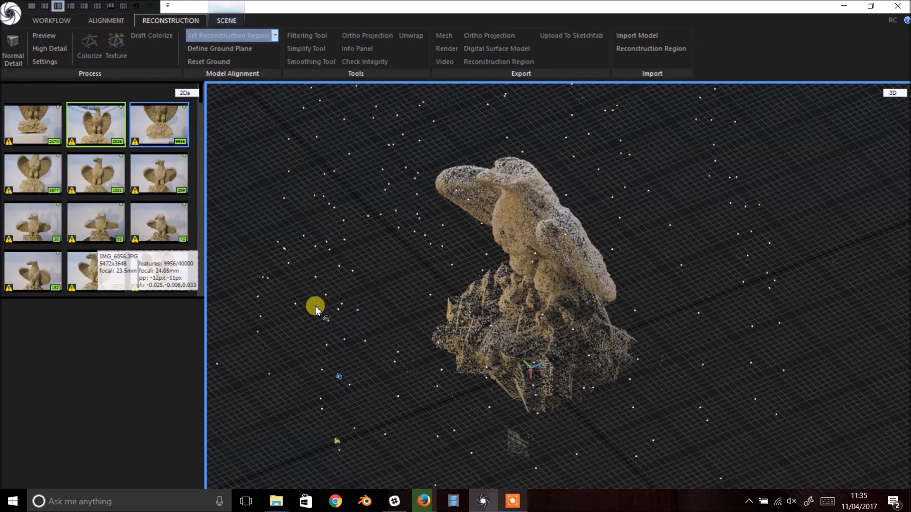
pyautogui.moveTo(315, 309); pyautogui.dragTo(718, 193)
pyautogui.moveTo(584, 305); pyautogui.dragTo(660, 232)
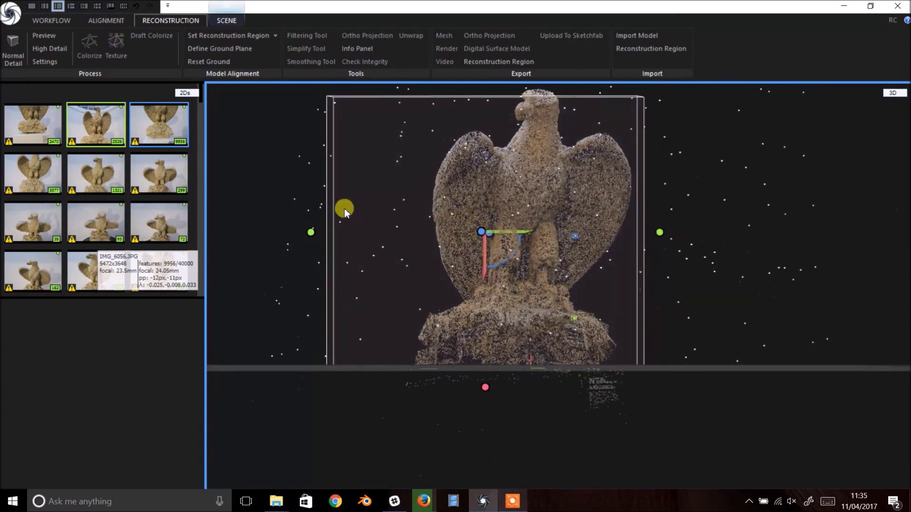
# Pull in the region's left and right sides and raise its top to fit the statue
pyautogui.moveTo(310, 236); pyautogui.dragTo(381, 231)
pyautogui.moveTo(474, 226); pyautogui.dragTo(525, 136)
pyautogui.moveTo(697, 258); pyautogui.dragTo(421, 303)
pyautogui.moveTo(694, 303); pyautogui.dragTo(491, 305)
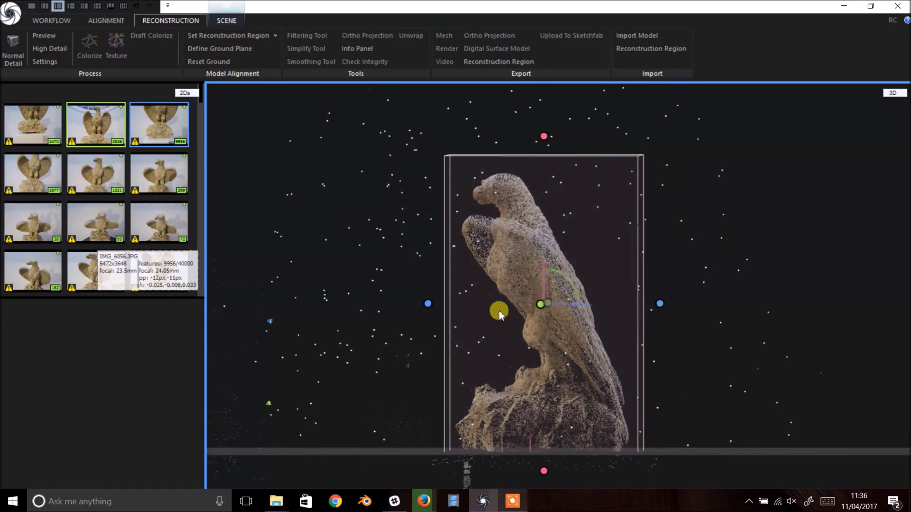
pyautogui.moveTo(459, 462); pyautogui.dragTo(573, 433)
pyautogui.moveTo(573, 433); pyautogui.dragTo(604, 401, button='right')
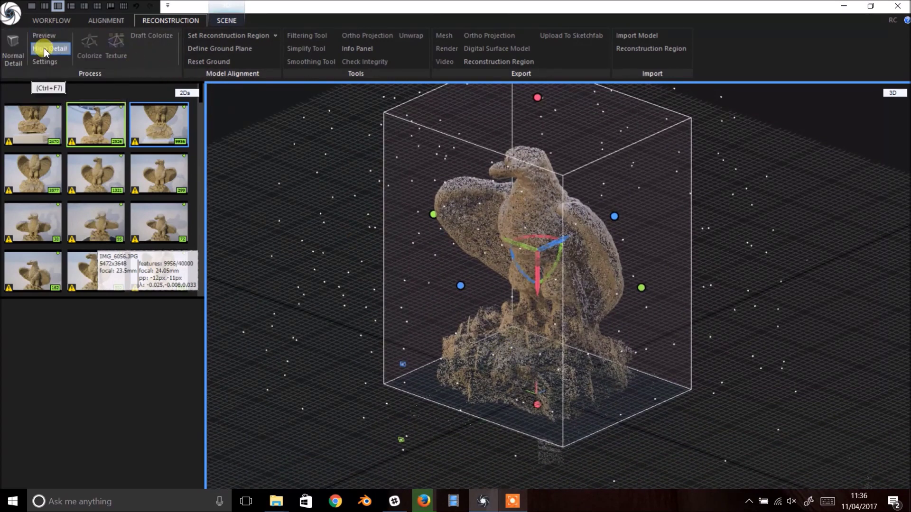
# Run a Normal Detail reconstruction and orbit to view the eagle mesh from the front
pyautogui.click(13, 48)
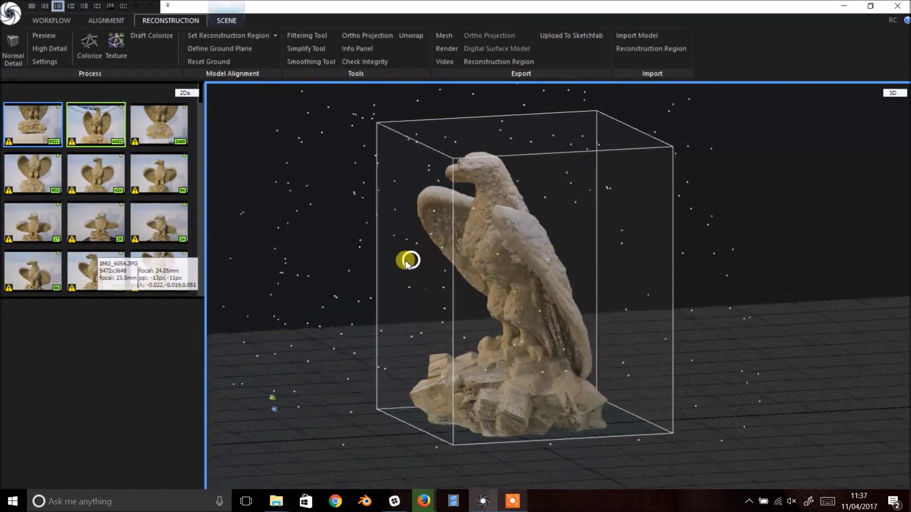
pyautogui.moveTo(407, 262); pyautogui.dragTo(461, 258)
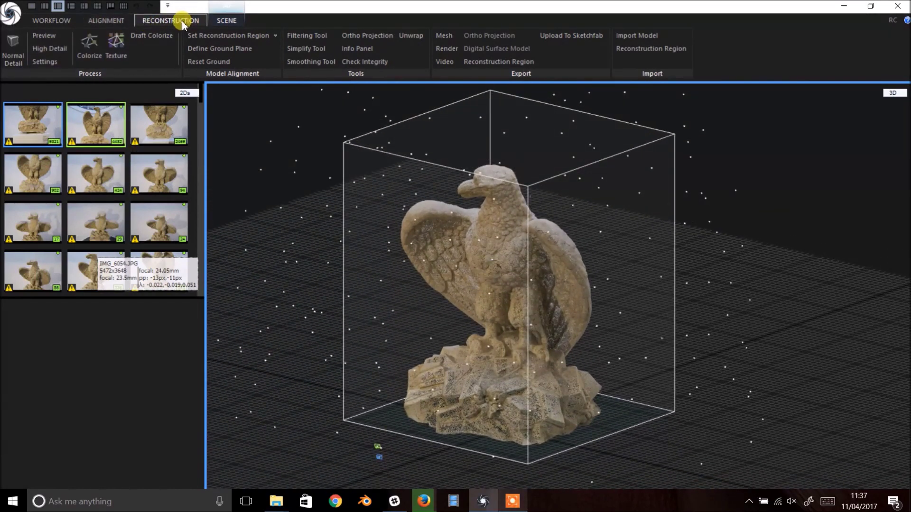
# Simplify the eagle mesh using a target triangle count of 500000
pyautogui.click(304, 54)
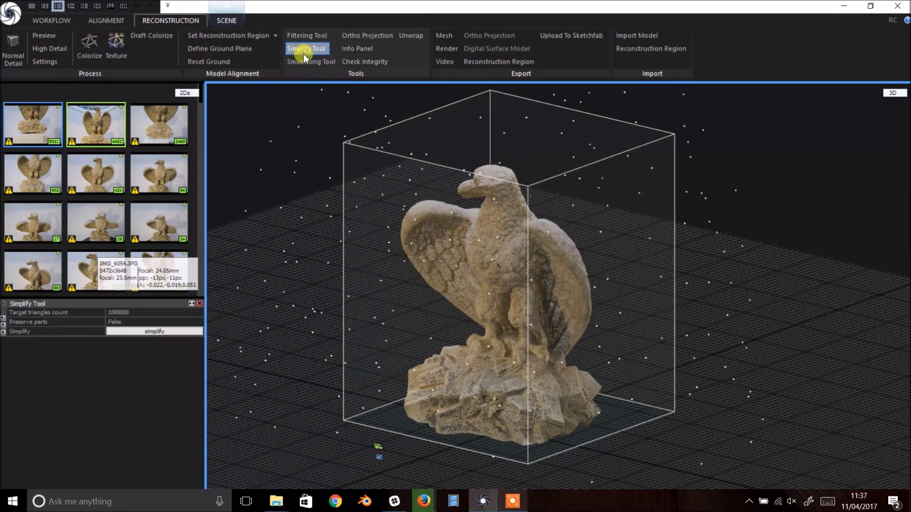
pyautogui.click(126, 314)
pyautogui.write('5')
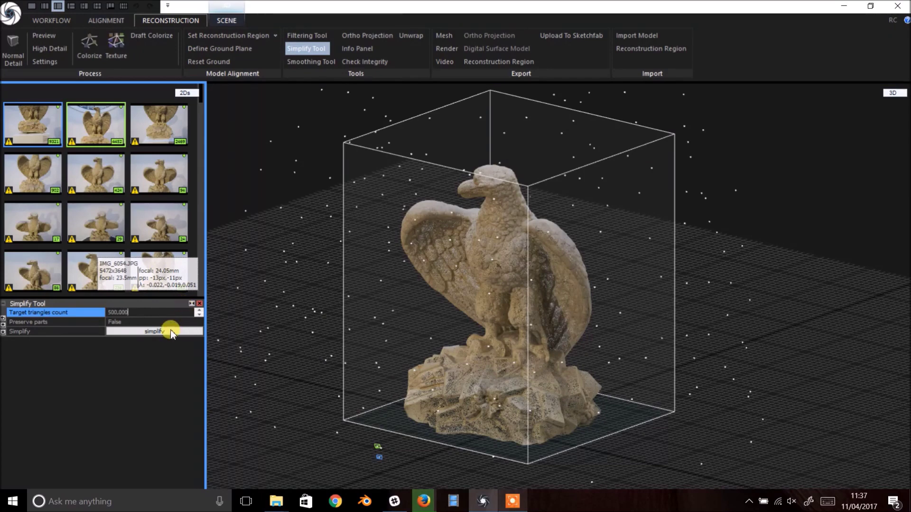
pyautogui.press('BackSpace')
pyautogui.click(138, 332)
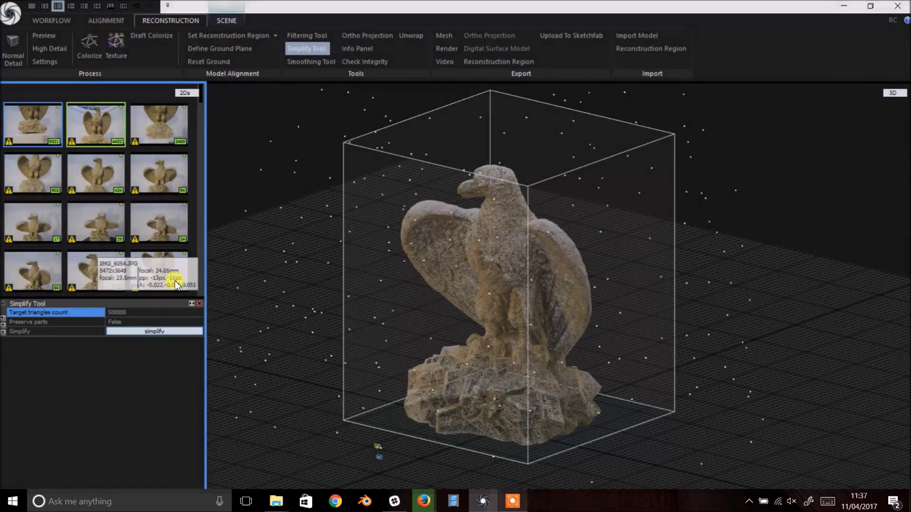
# Colorize and texture the mesh, then orbit to inspect the textured eagle
pyautogui.click(89, 45)
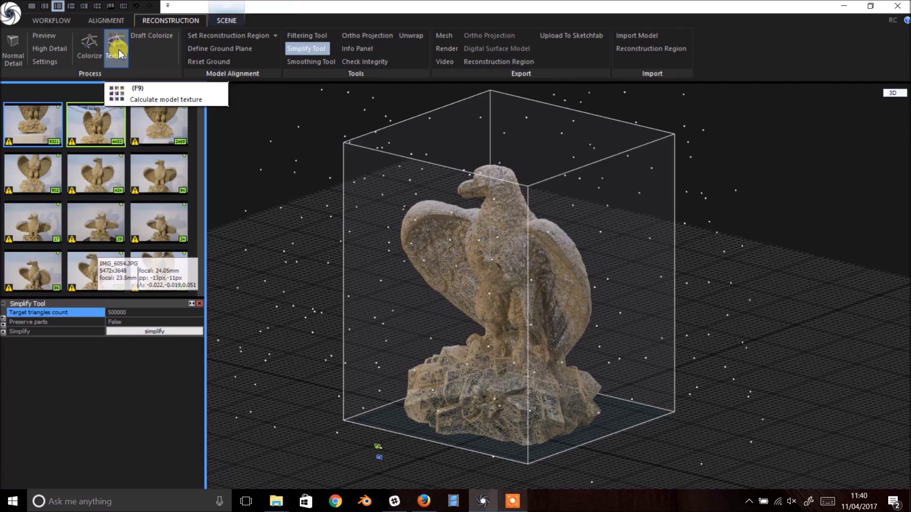
pyautogui.click(117, 53)
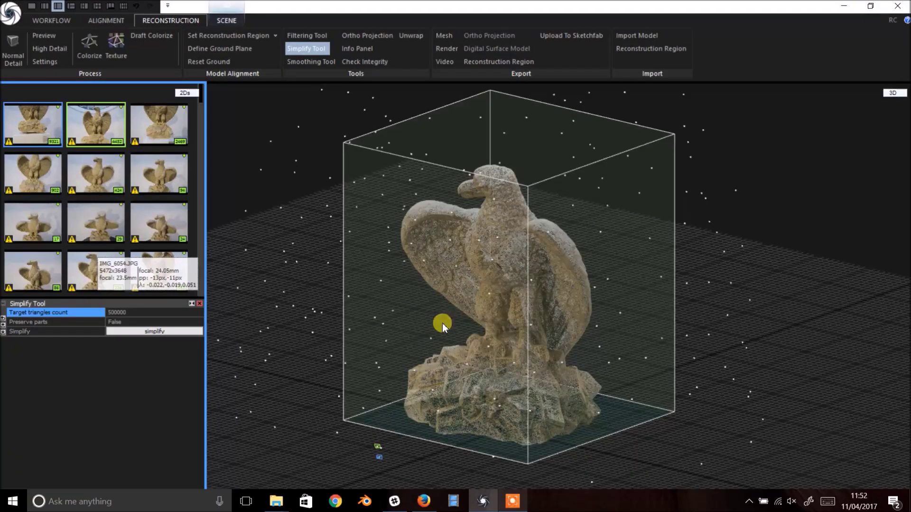
pyautogui.click(395, 295)
pyautogui.moveTo(434, 296)
pyautogui.mouseDown()
pyautogui.moveTo(539, 286)
pyautogui.moveTo(407, 286)
pyautogui.moveTo(417, 314)
pyautogui.moveTo(420, 285)
pyautogui.mouseUp()
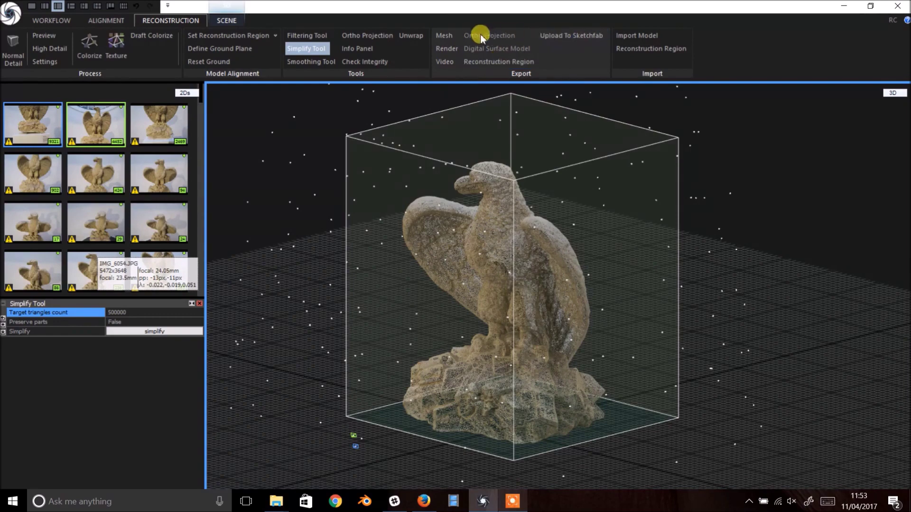
# Export the eagle mesh to the RealityCaps folder with jpg texture files
pyautogui.click(446, 38)
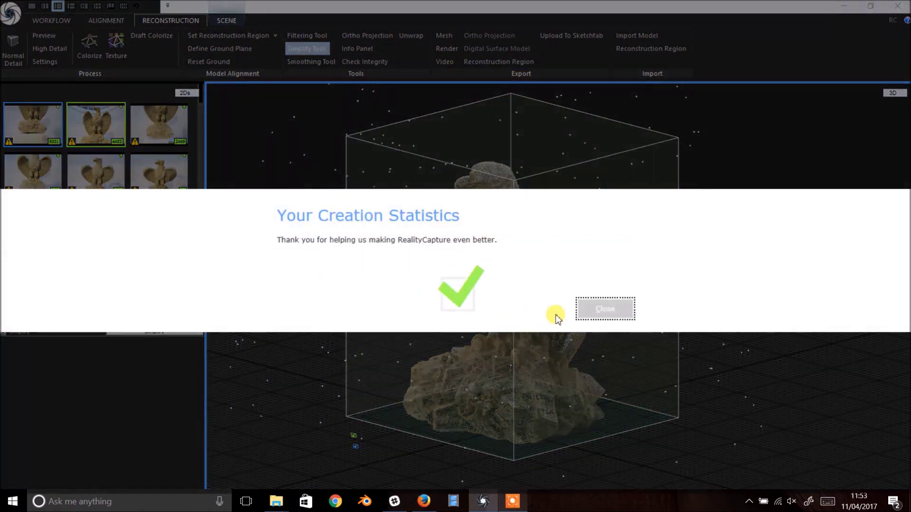
pyautogui.click(587, 317)
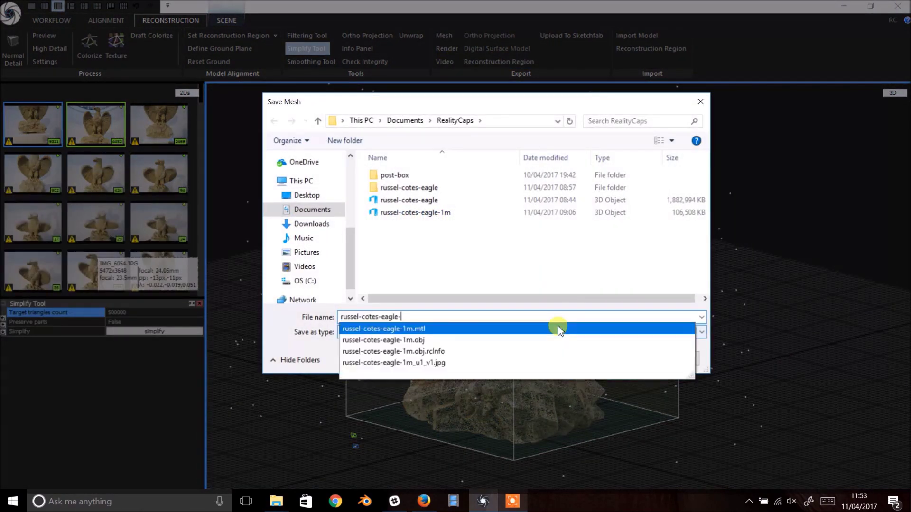
pyautogui.press('Return')
pyautogui.scroll(-2, 567, 243)
pyautogui.scroll(2, 567, 243)
pyautogui.scroll(-3, 564, 244)
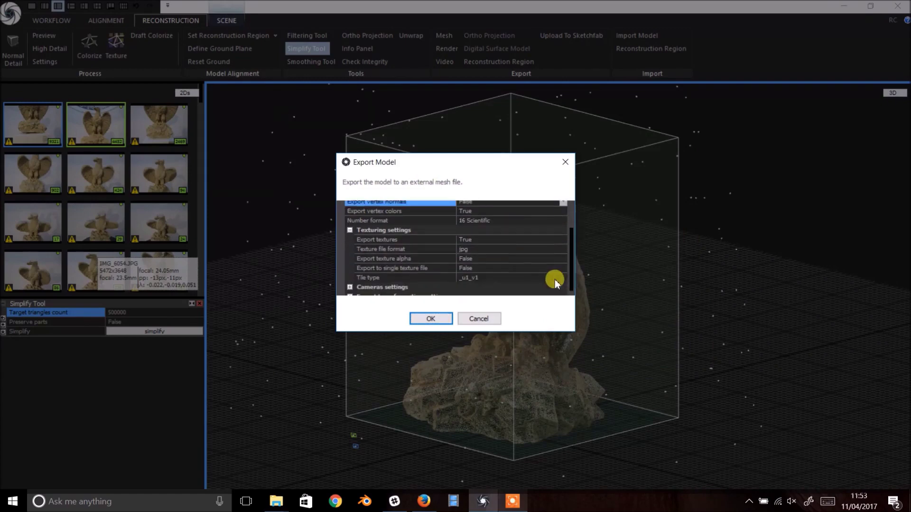
pyautogui.click(563, 242)
pyautogui.scroll(-1, 564, 273)
pyautogui.scroll(3, 565, 280)
pyautogui.click(431, 320)
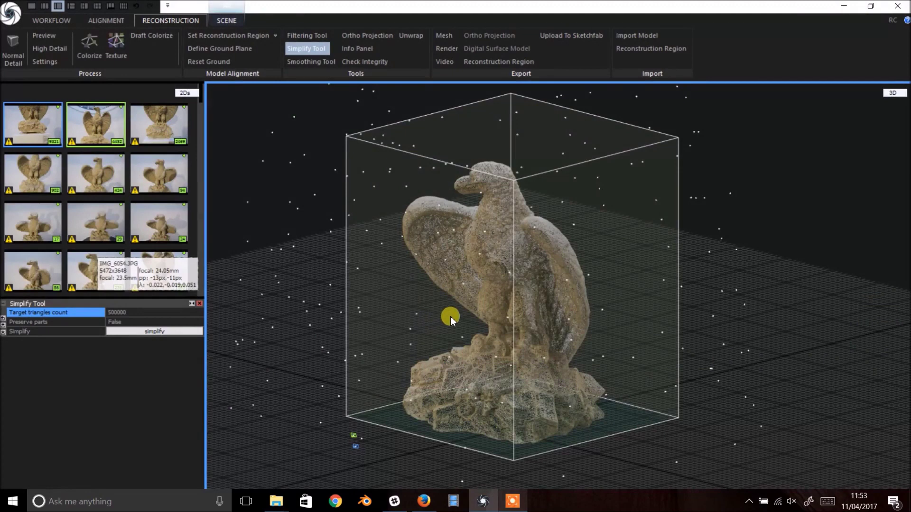
pyautogui.click(575, 35)
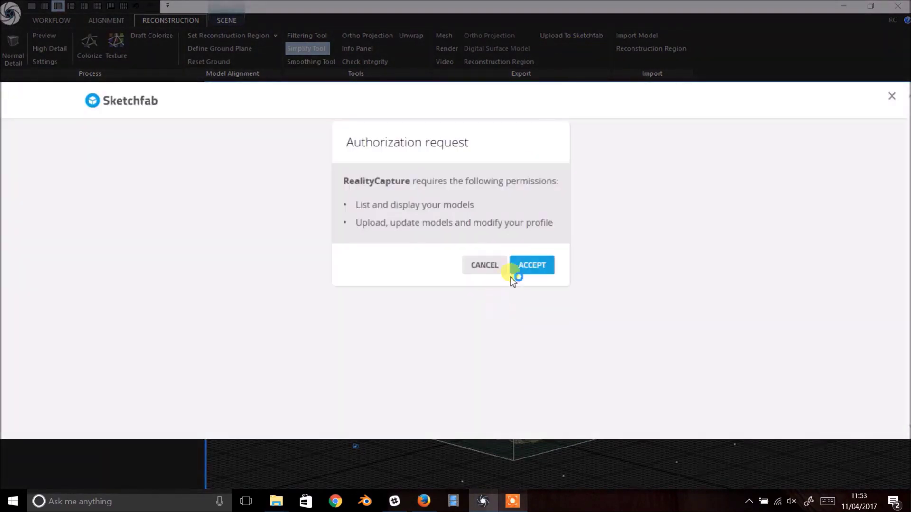
pyautogui.click(533, 265)
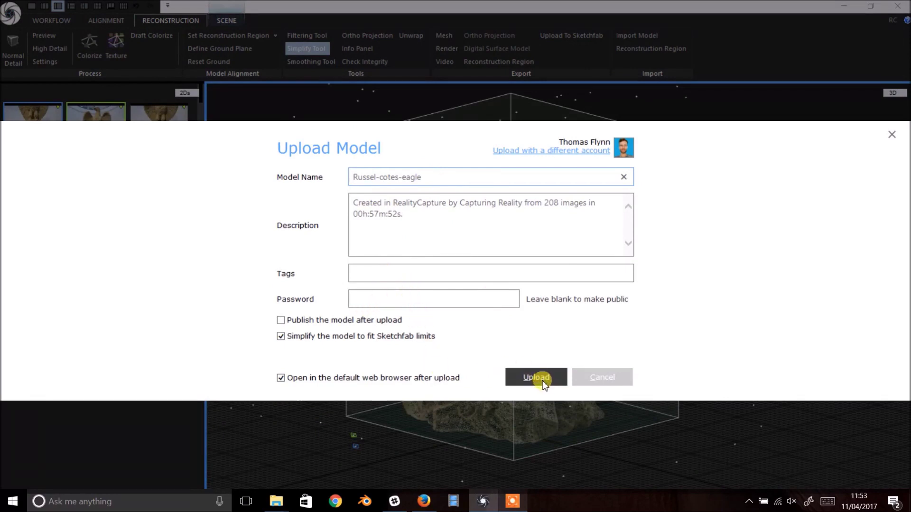
pyautogui.click(612, 380)
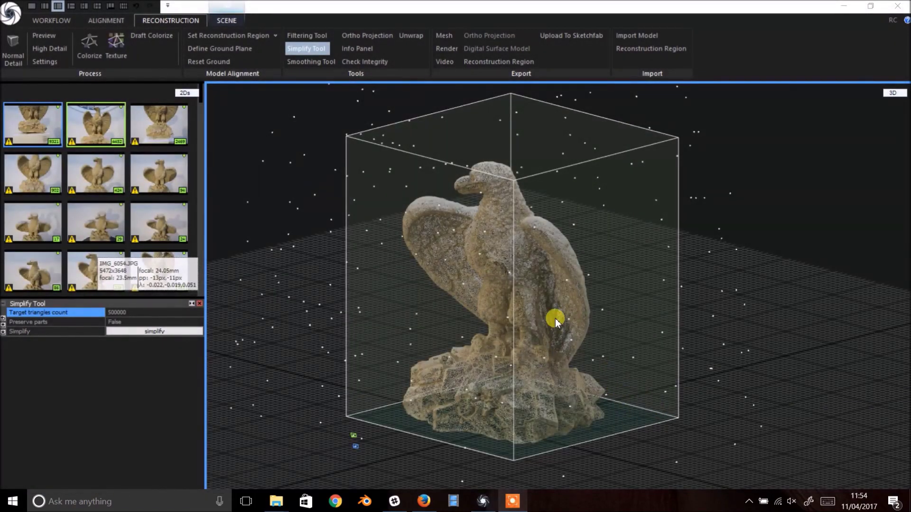
pyautogui.moveTo(386, 246); pyautogui.dragTo(465, 242)
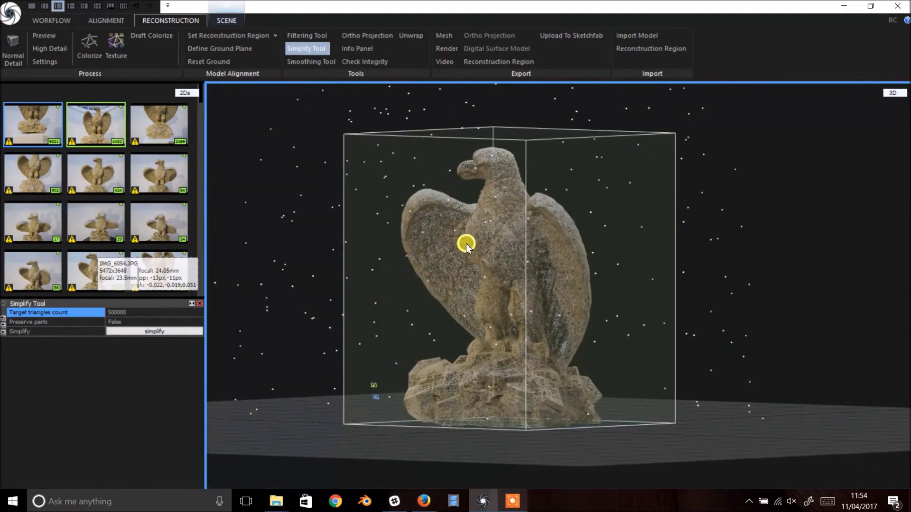